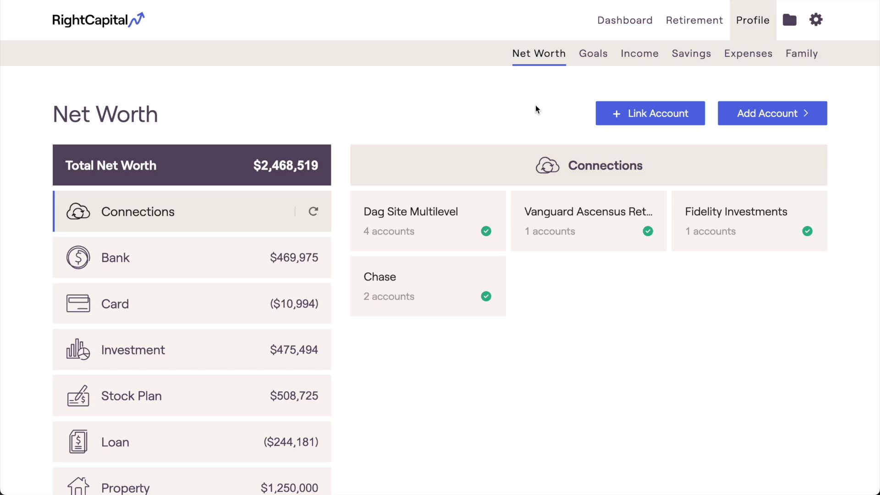
# Show the Bank category accounts on Net Worth and scroll through the list.
pyautogui.click(228, 255)
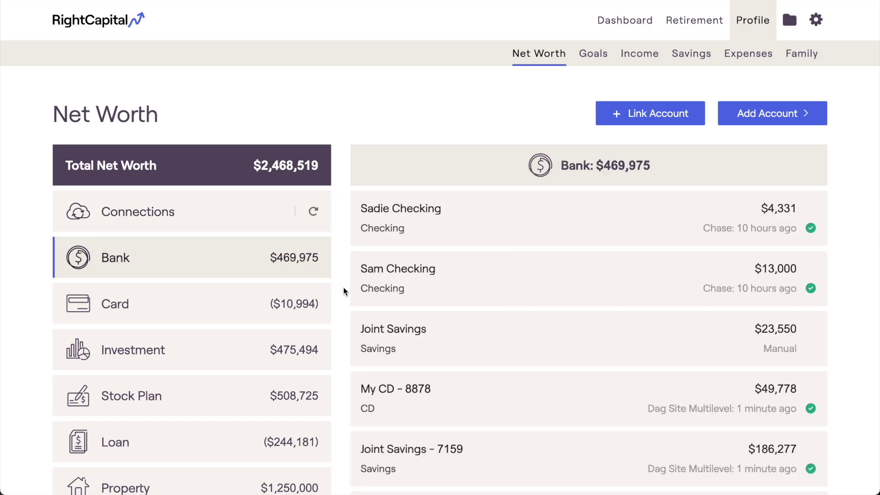
pyautogui.scroll(-3, 343, 287)
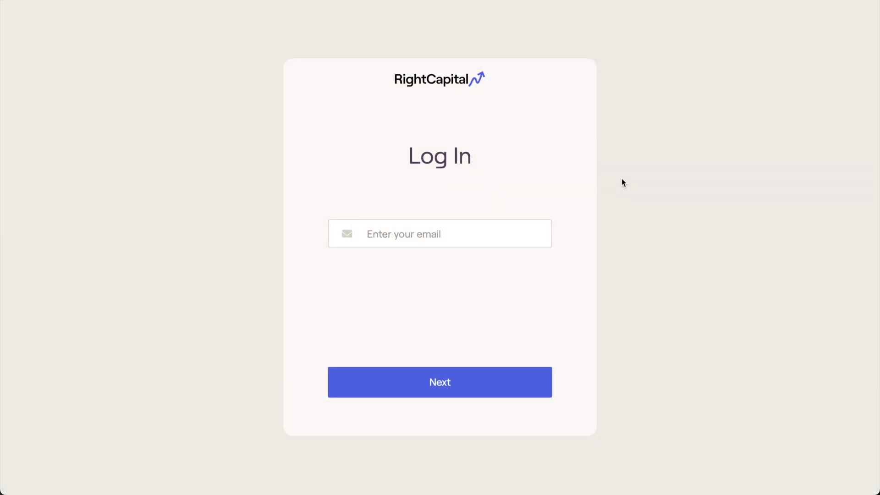
# Log back in with the advisor's email address and password.
pyautogui.click(510, 231)
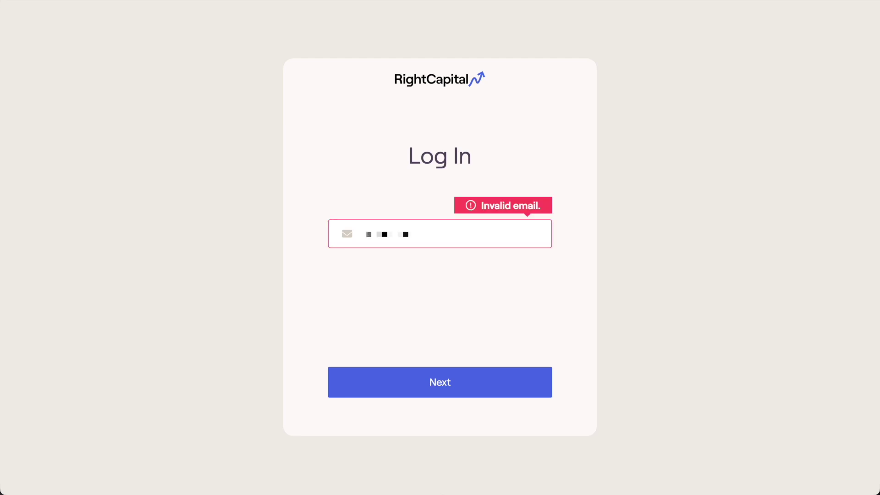
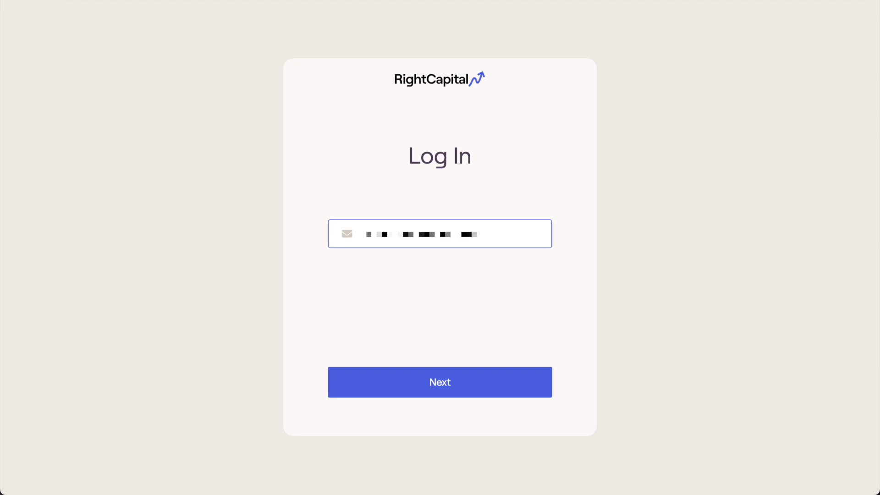
pyautogui.press('Return')
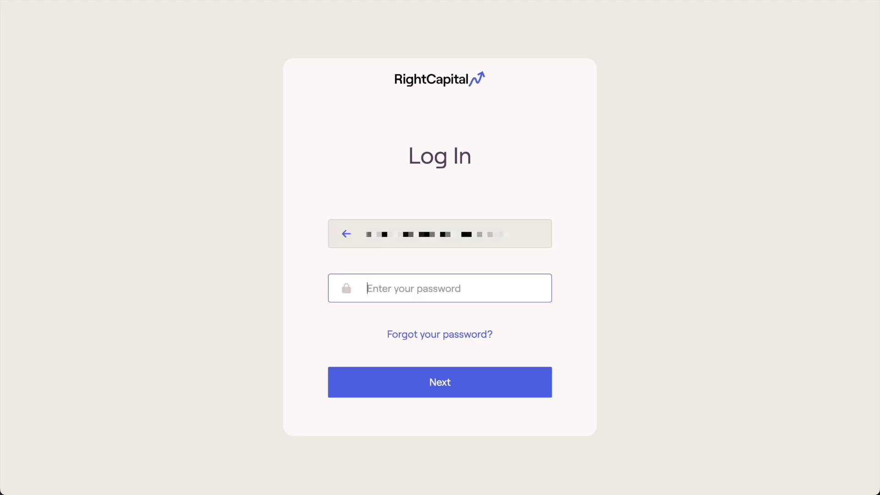
pyautogui.write('********')
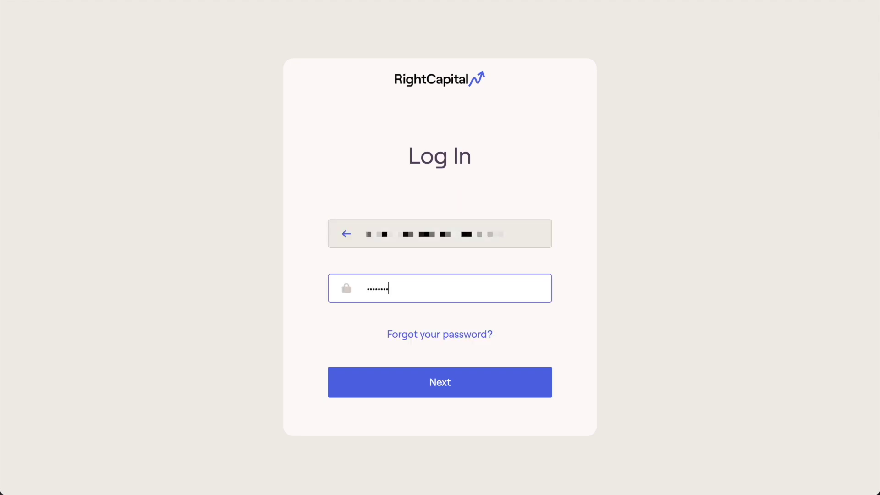
pyautogui.press('Return')
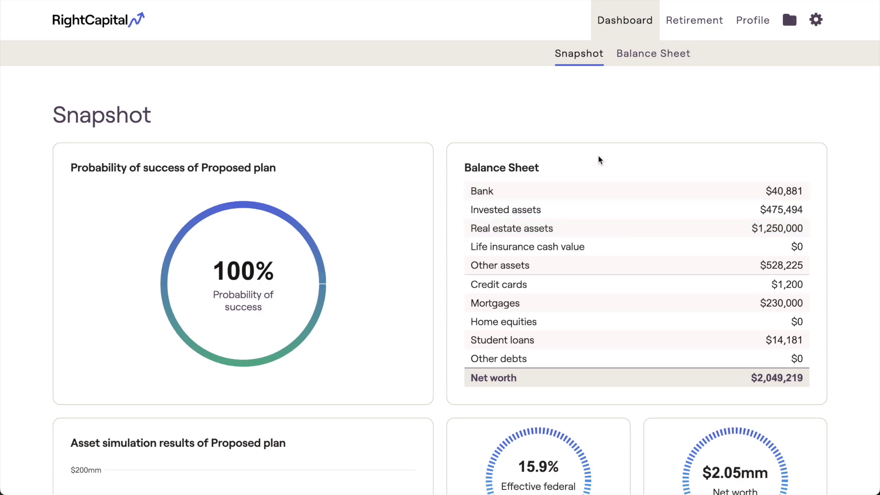
# Go to the client's Profile Net Worth page, totaling $2,049,219.
pyautogui.click(759, 36)
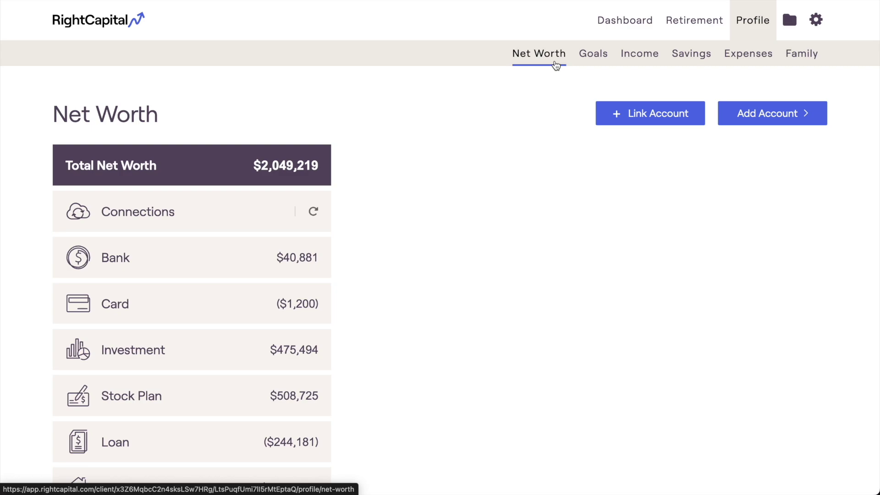
# Start linking an external institution account from the Net Worth page.
pyautogui.click(602, 119)
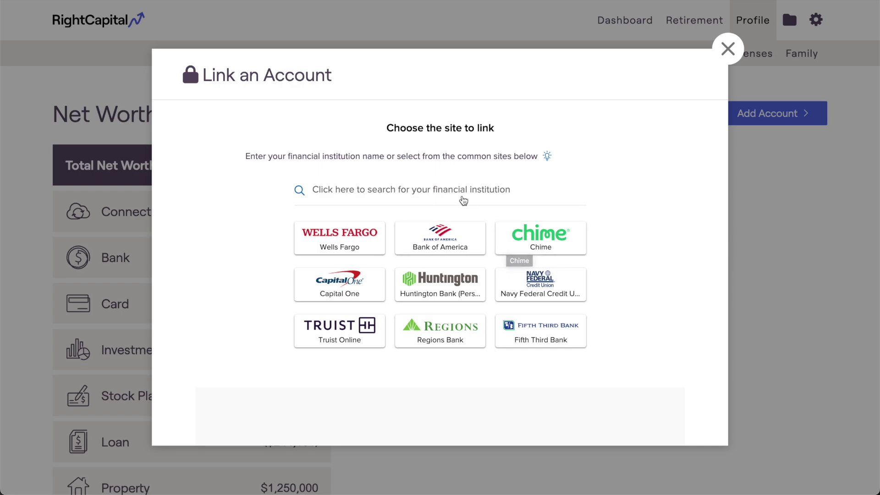
# Search institutions for Robinhood, then replace the query with Fidelity.
pyautogui.click(463, 201)
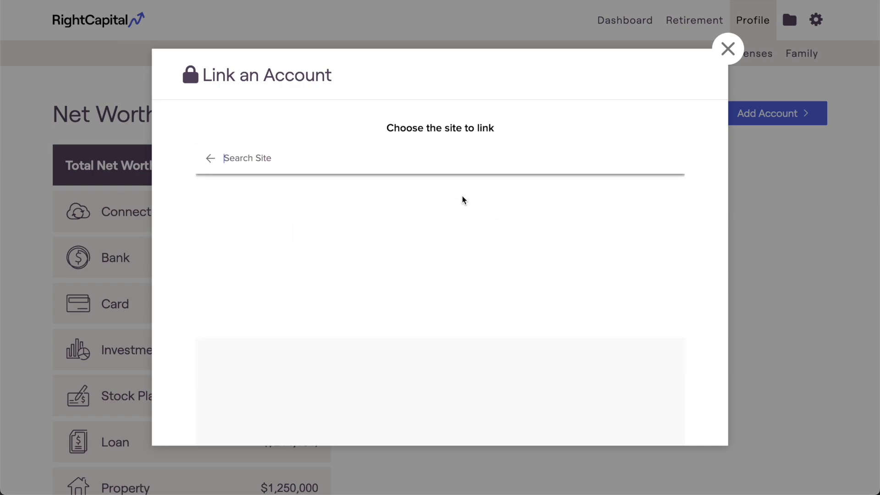
pyautogui.write('Robinhood')
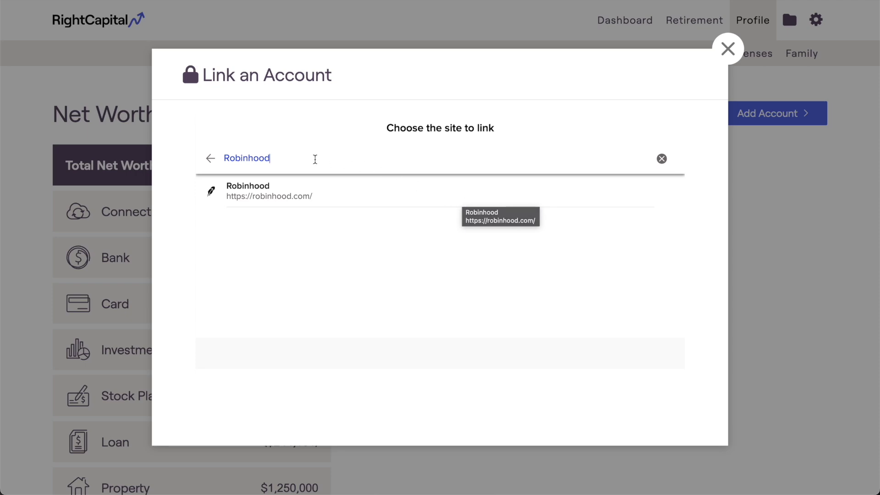
pyautogui.moveTo(292, 158); pyautogui.dragTo(214, 158)
pyautogui.write('Fidelity')
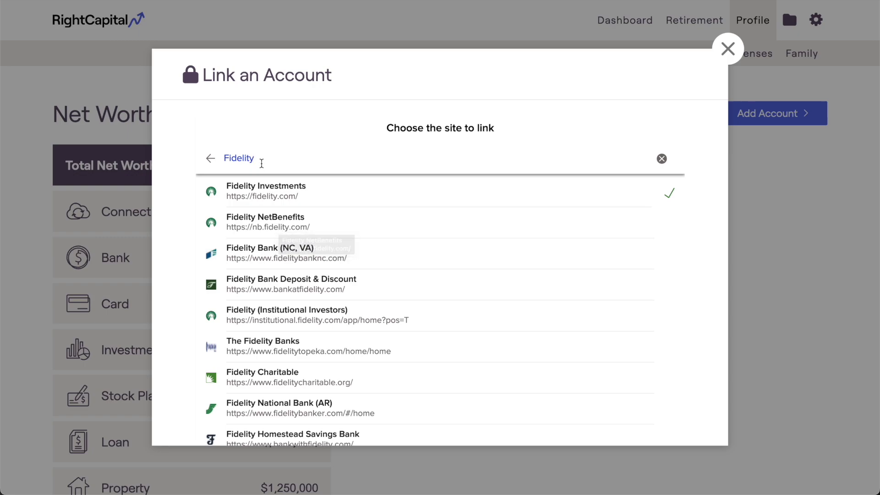
pyautogui.moveTo(259, 161); pyautogui.dragTo(221, 160)
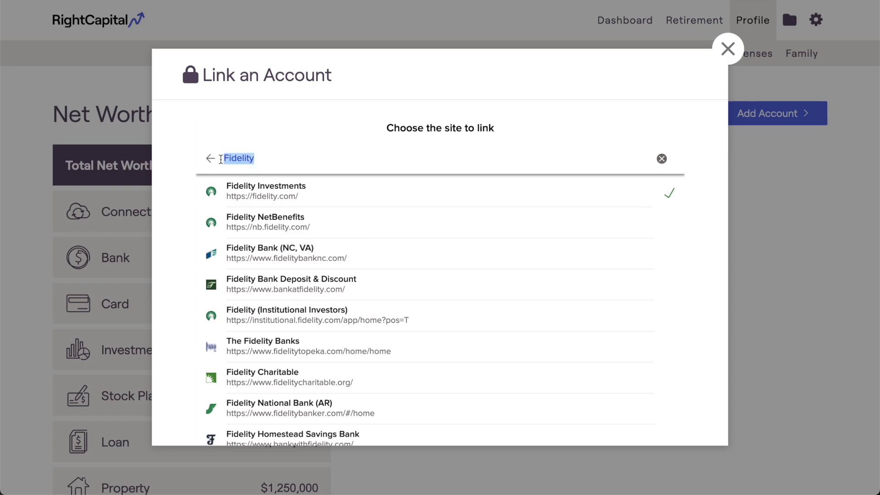
# Search for Charles Schwab and pick Charles Schwab (Retirement Plan Center).
pyautogui.write('Charles Schwb')
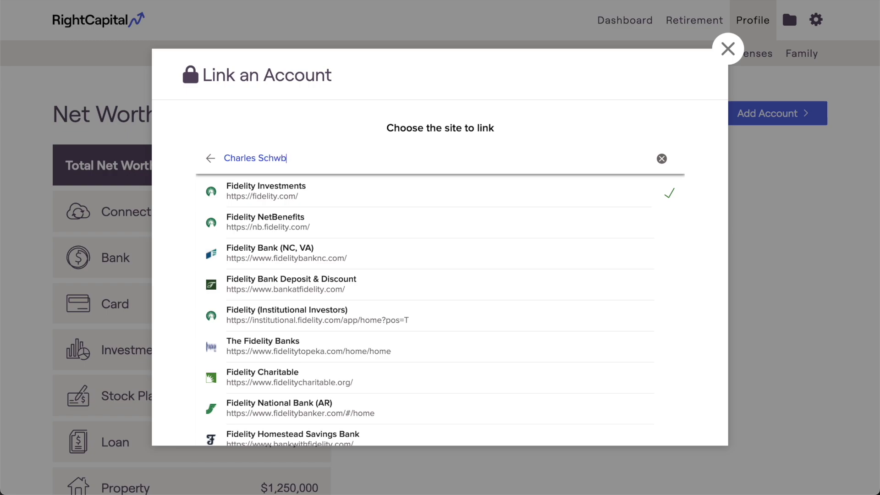
pyautogui.press('BackSpace')
pyautogui.write('ab')
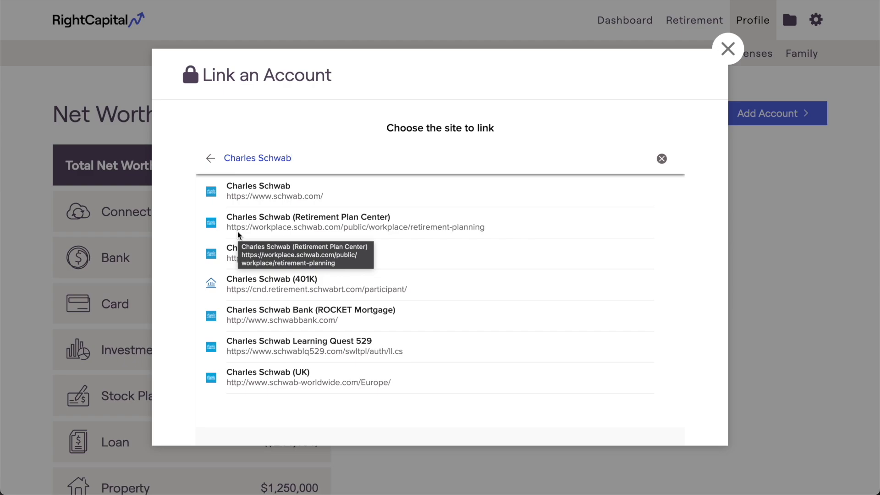
pyautogui.click(238, 232)
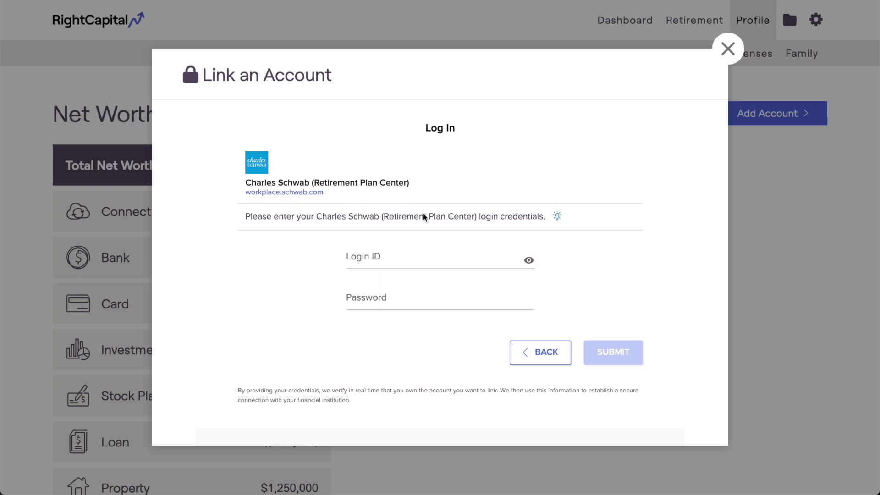
# Review the linking tips, dismiss them, and return to choosing a site.
pyautogui.click(557, 220)
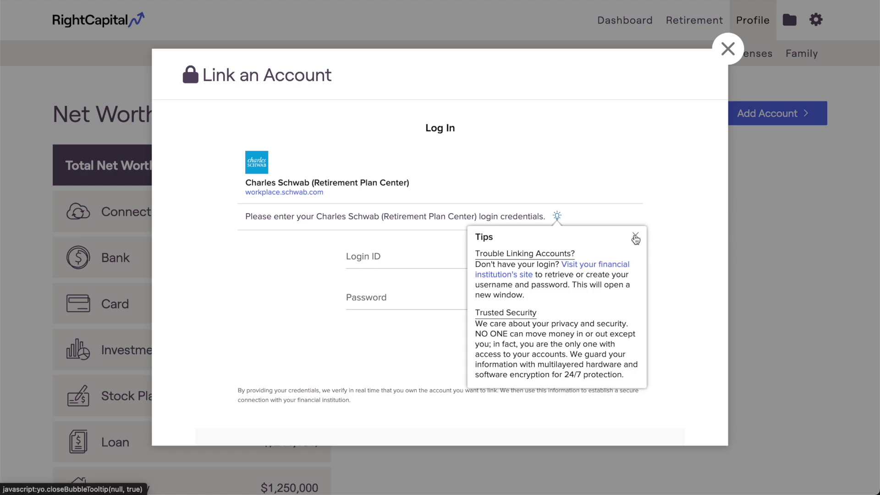
pyautogui.click(635, 236)
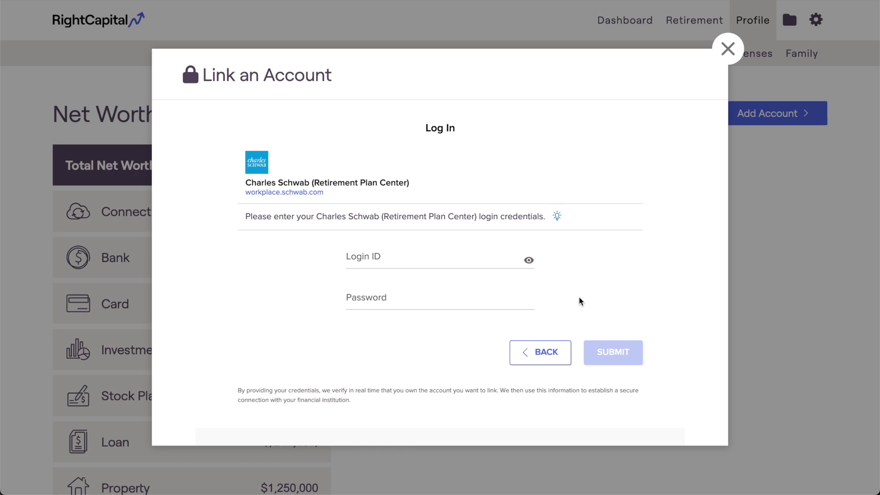
pyautogui.click(546, 351)
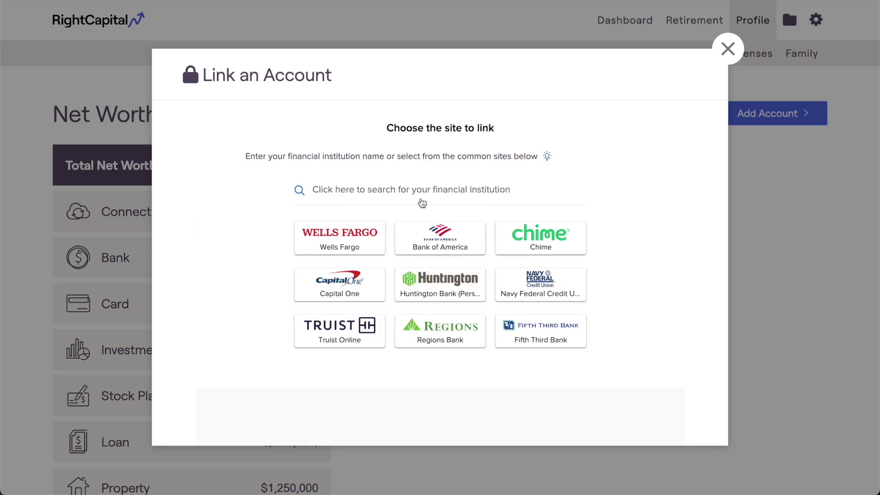
pyautogui.click(422, 203)
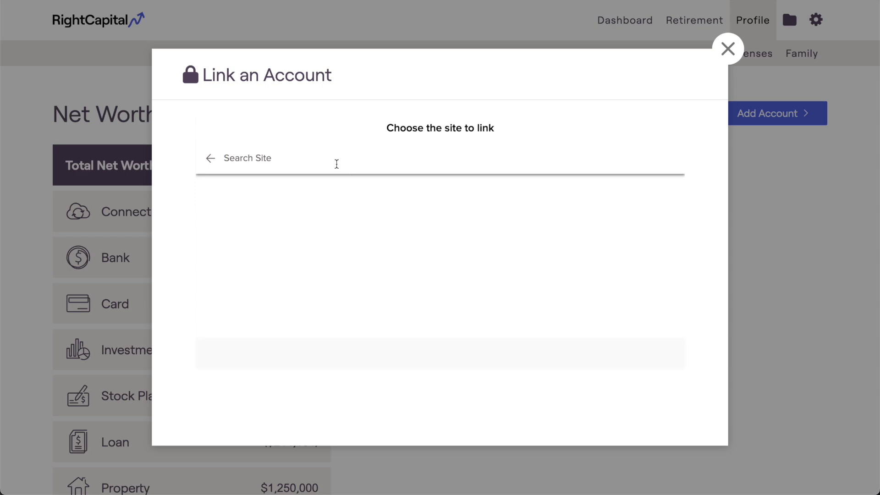
pyautogui.write('https://workplace.schwab.com/')
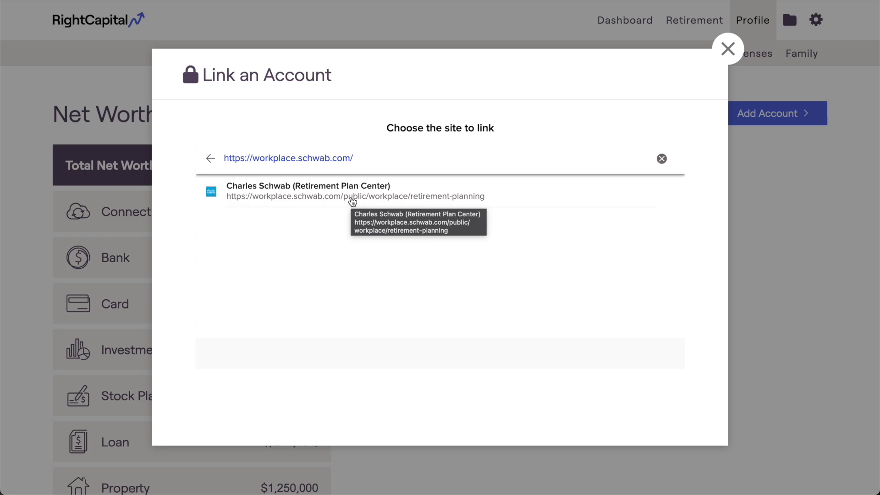
pyautogui.click(353, 202)
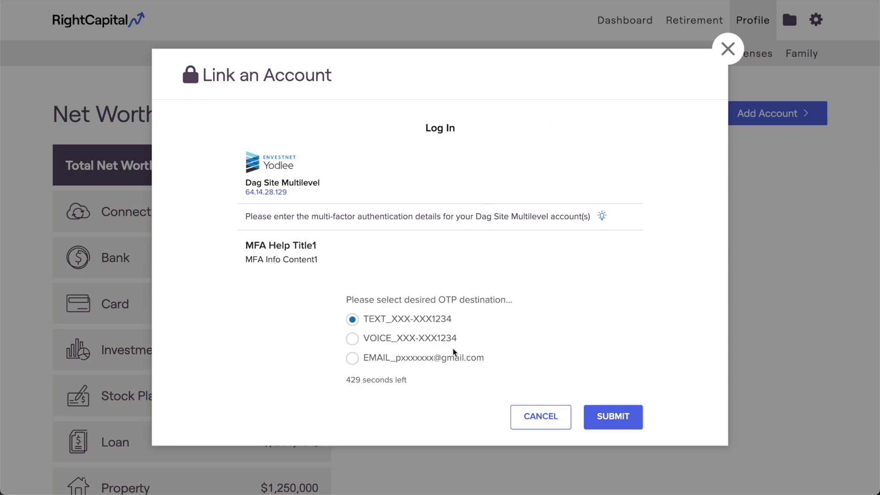
# Have the one-time passcode sent by text, then enter and submit the code.
pyautogui.click(590, 420)
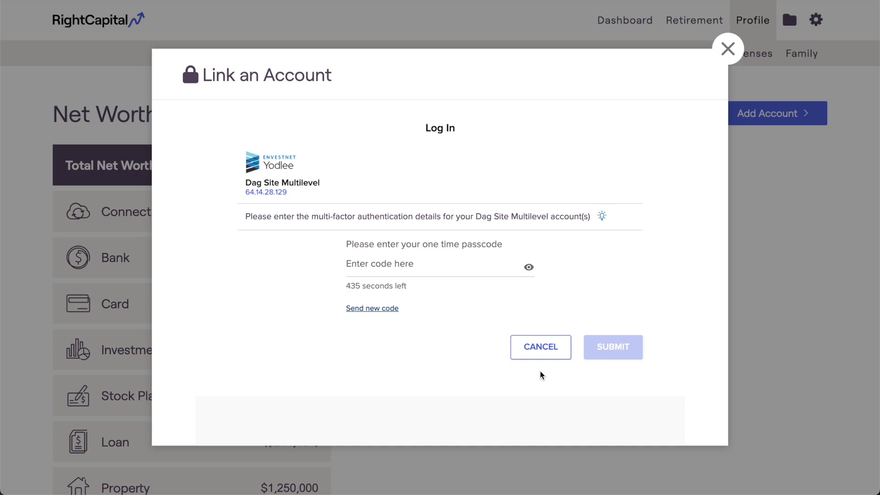
pyautogui.click(444, 269)
pyautogui.write('123456')
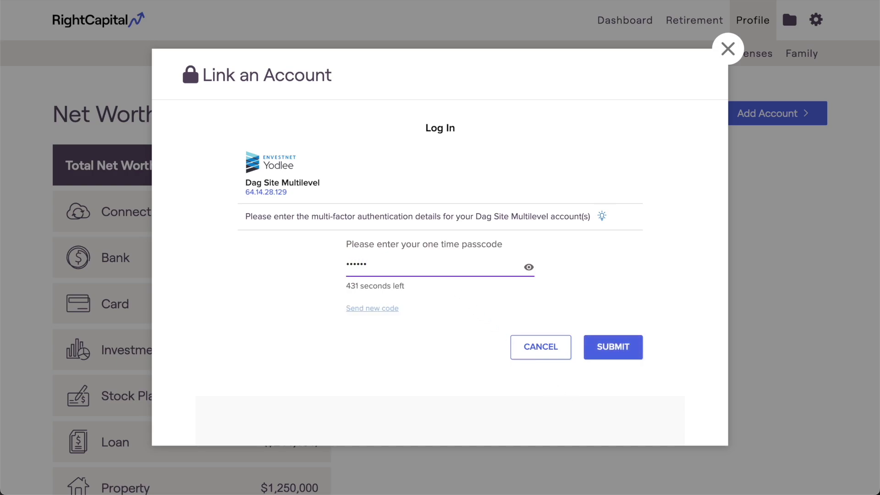
pyautogui.click(589, 348)
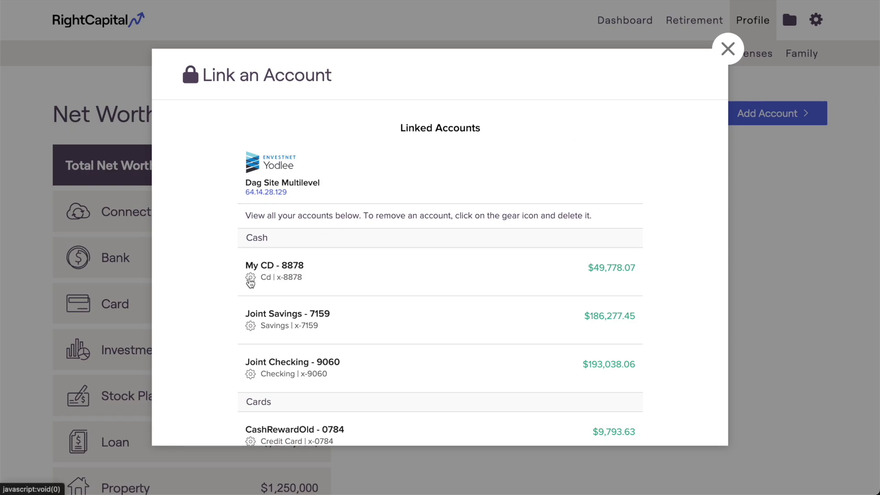
# Open the edit options for the linked My CD - 8878 account.
pyautogui.click(250, 280)
# Leave the My CD account unedited and close the Link an Account window.
pyautogui.scroll(-2, 255, 271)
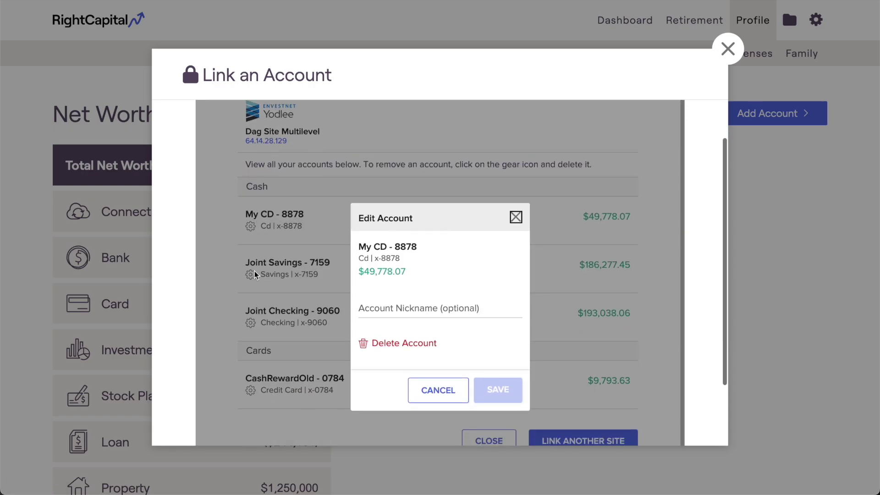
pyautogui.click(362, 274)
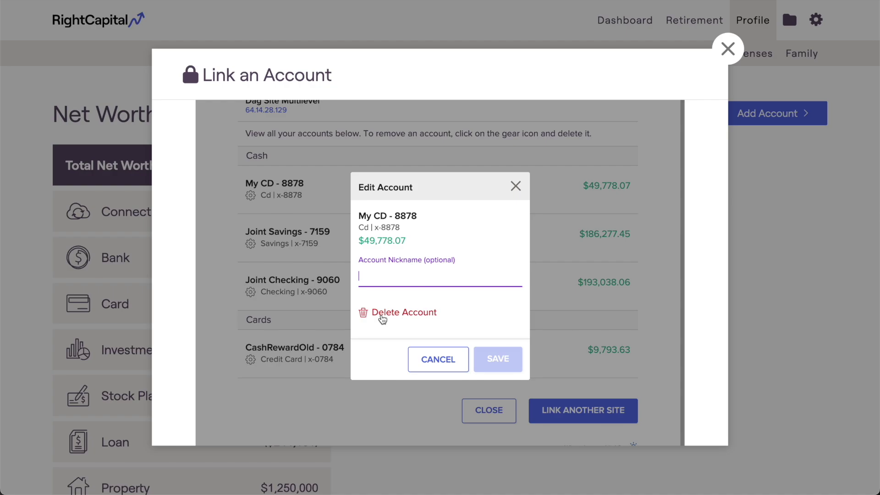
pyautogui.click(415, 358)
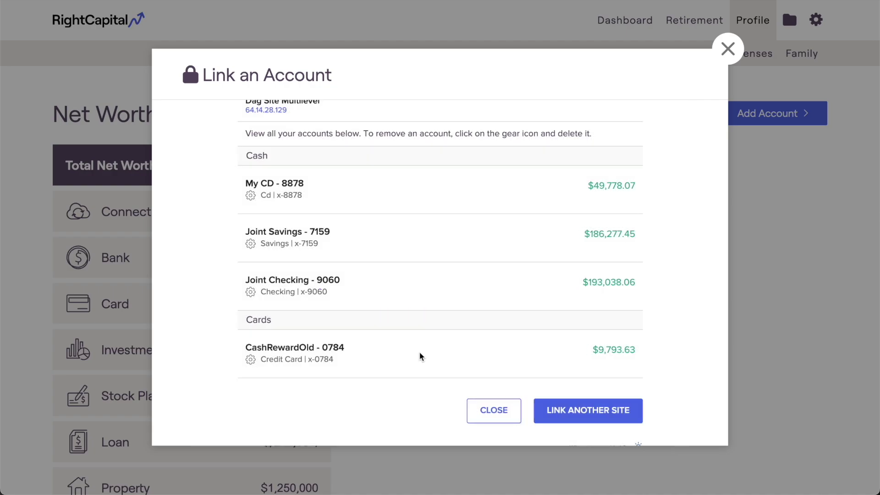
pyautogui.scroll(-1, 420, 357)
pyautogui.click(470, 371)
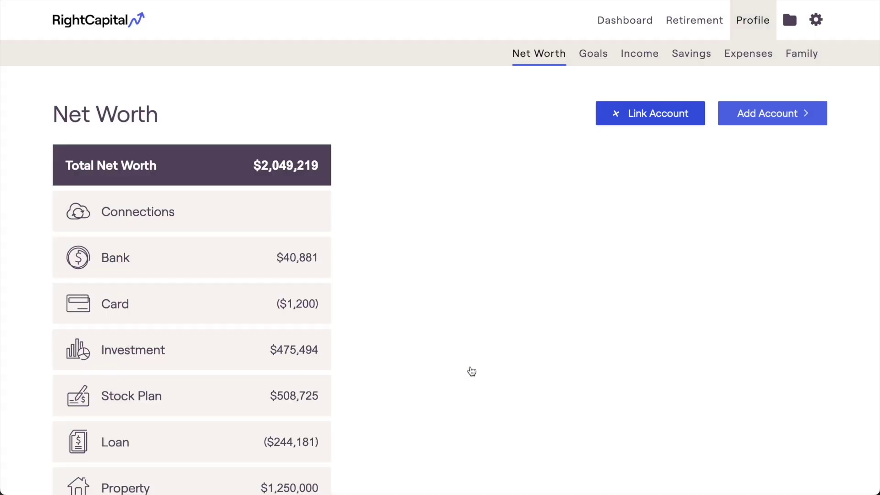
# Show the Bank category's accounts on Net Worth and scroll through the list.
pyautogui.click(324, 271)
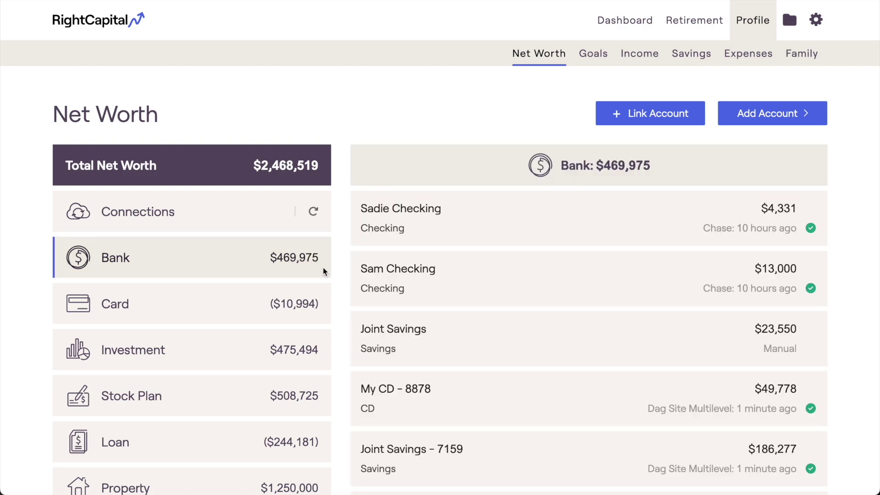
pyautogui.scroll(-3, 361, 294)
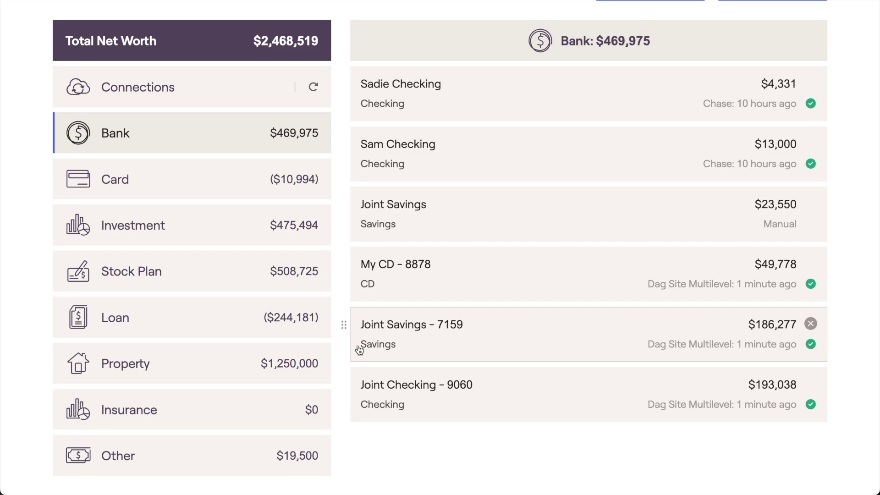
pyautogui.scroll(3, 359, 410)
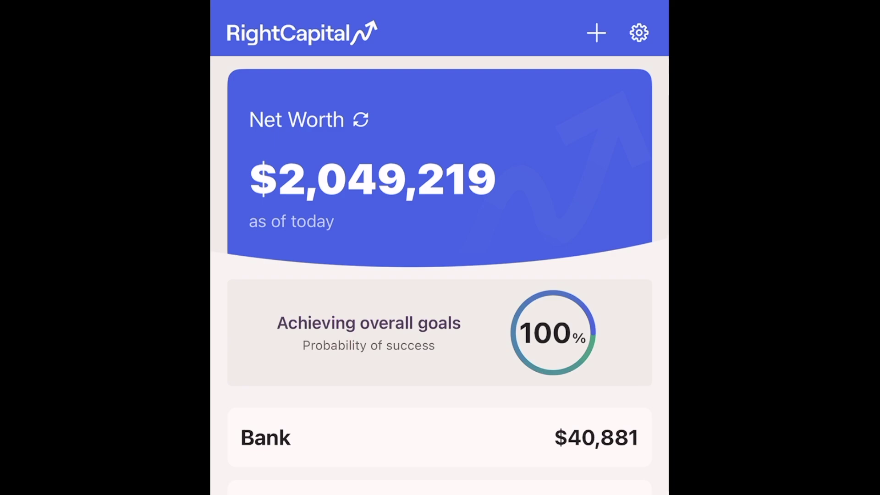
# Link Dag Site Multilevel in the mobile app and submit the test site's username and password.
pyautogui.click(596, 33)
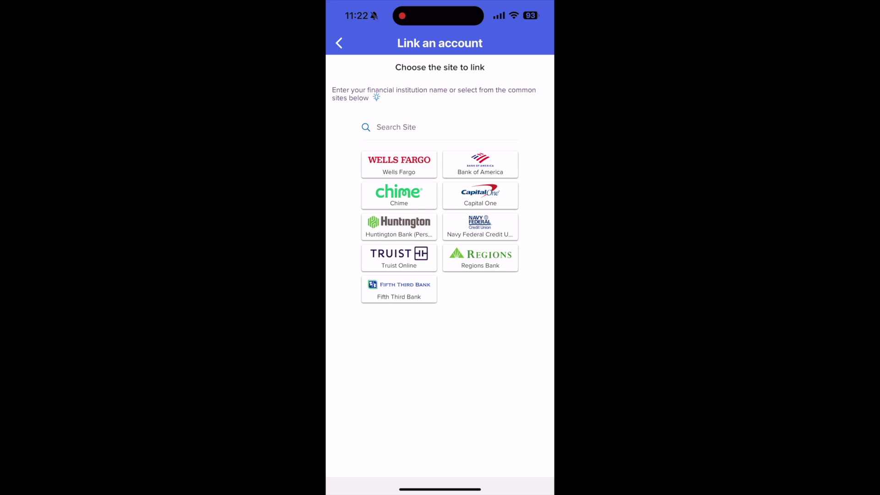
pyautogui.click(396, 127)
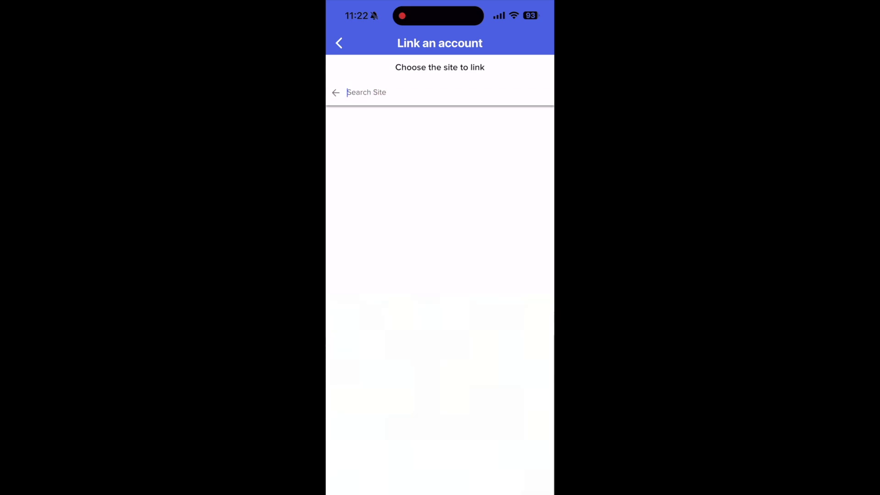
pyautogui.write('Dag Site Multilevel')
pyautogui.click(376, 117)
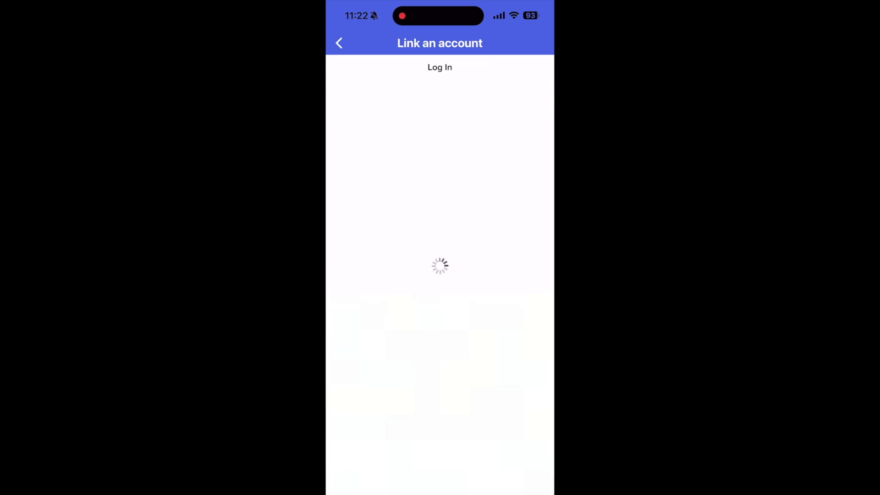
pyautogui.write('YodTest.site16442.1')
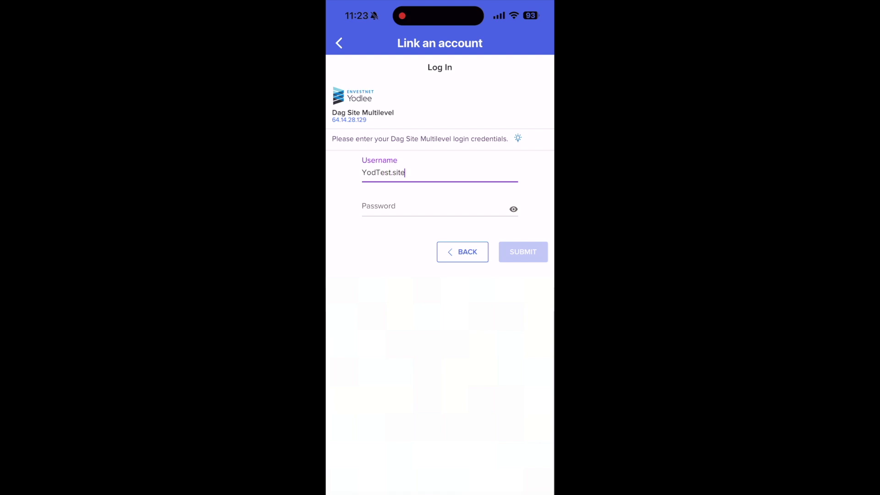
pyautogui.click(412, 208)
pyautogui.write('site16442.1')
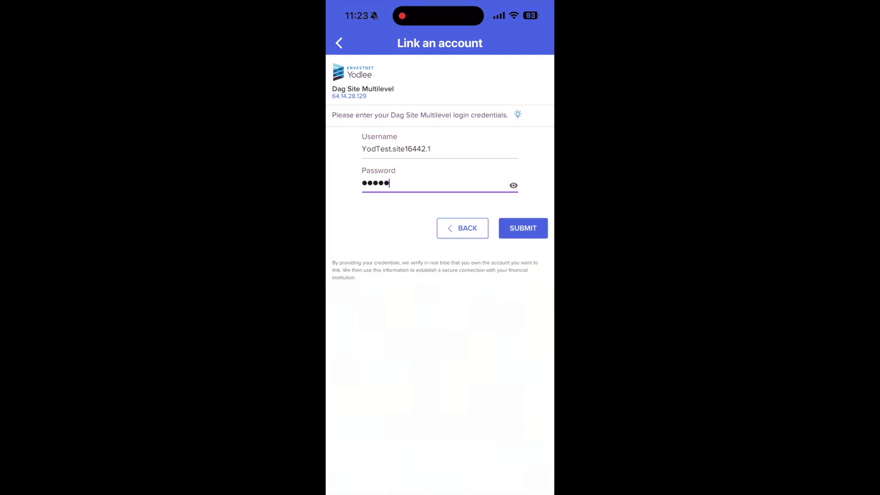
pyautogui.click(523, 251)
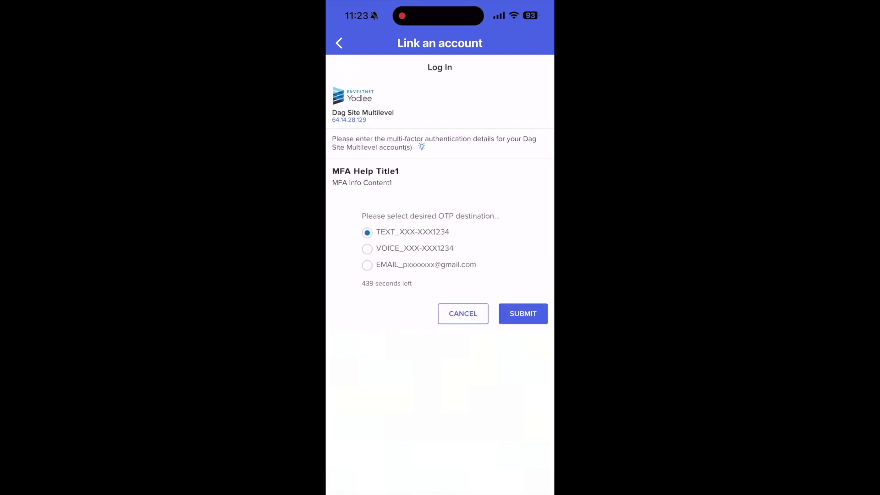
# Verify the Dag Site Multilevel login with a one-time passcode sent by text.
pyautogui.click(523, 313)
pyautogui.write('123456')
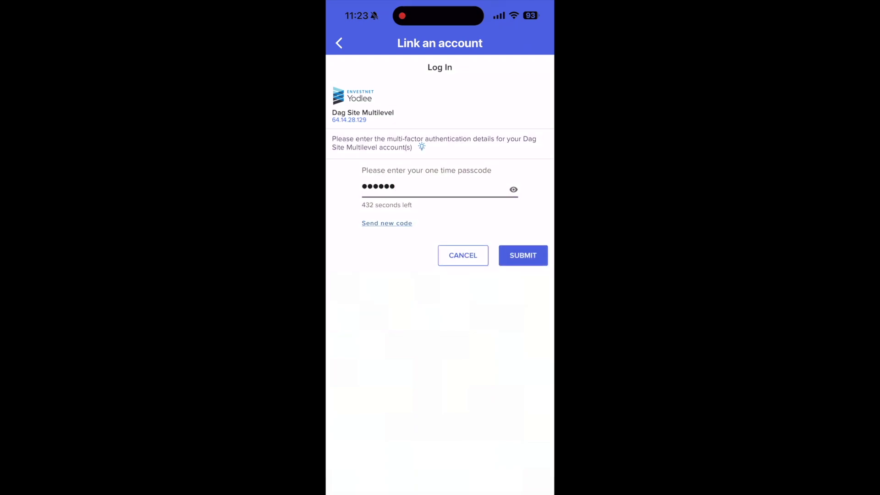
pyautogui.click(523, 251)
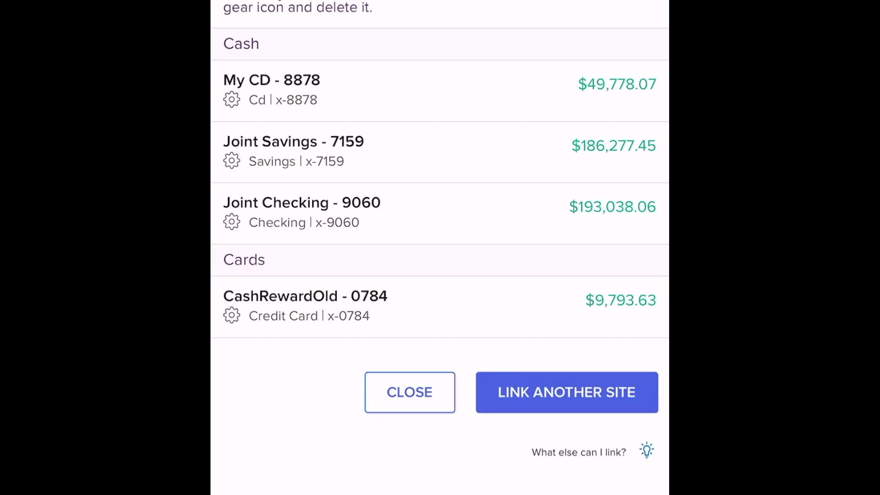
# Leave My CD unchanged, close the accounts list, and refresh the dashboard to $2,468,520 net worth.
pyautogui.click(231, 99)
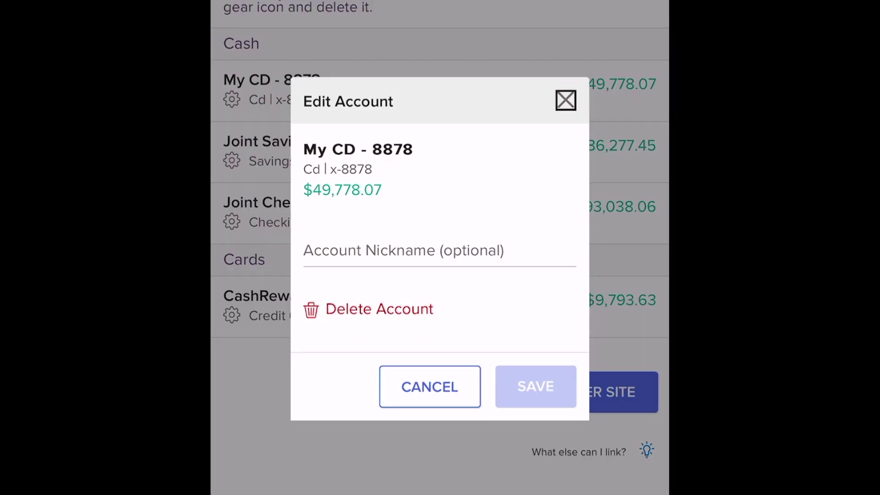
pyautogui.click(465, 387)
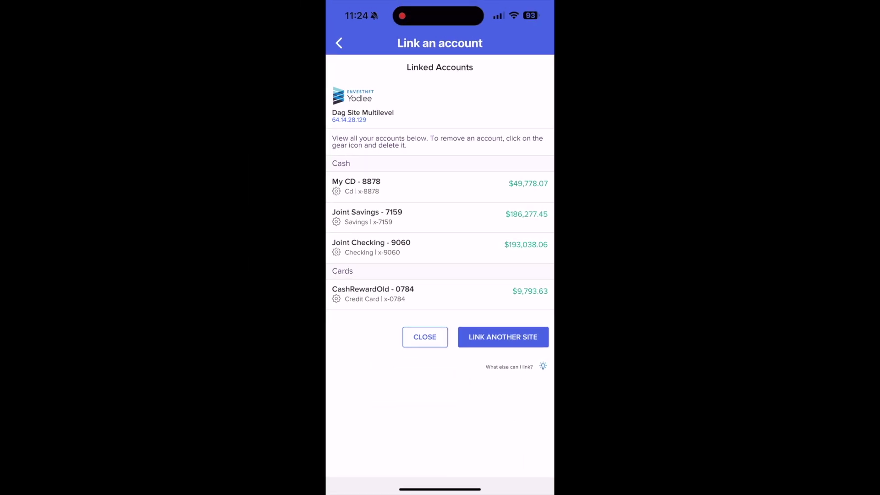
pyautogui.click(425, 337)
pyautogui.moveTo(440, 275); pyautogui.dragTo(440, 378)
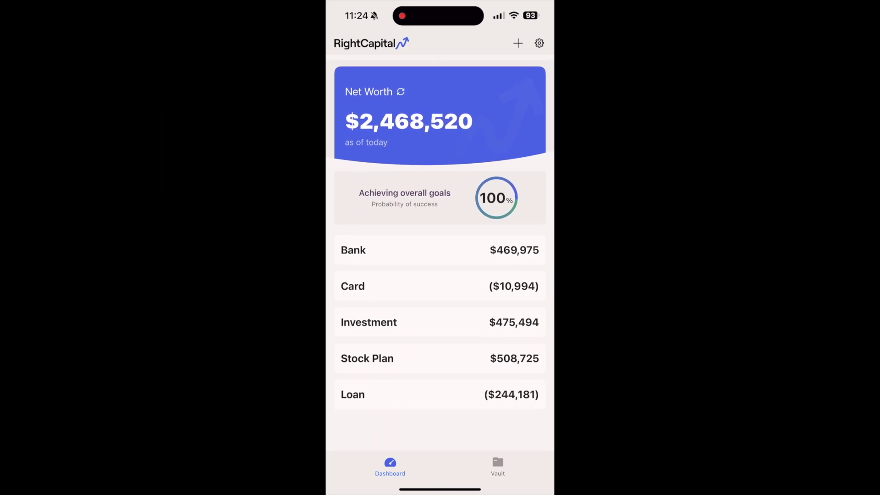
# Expand the dashboard's Bank row to list its accounts, including My CD - 8878.
pyautogui.click(385, 244)
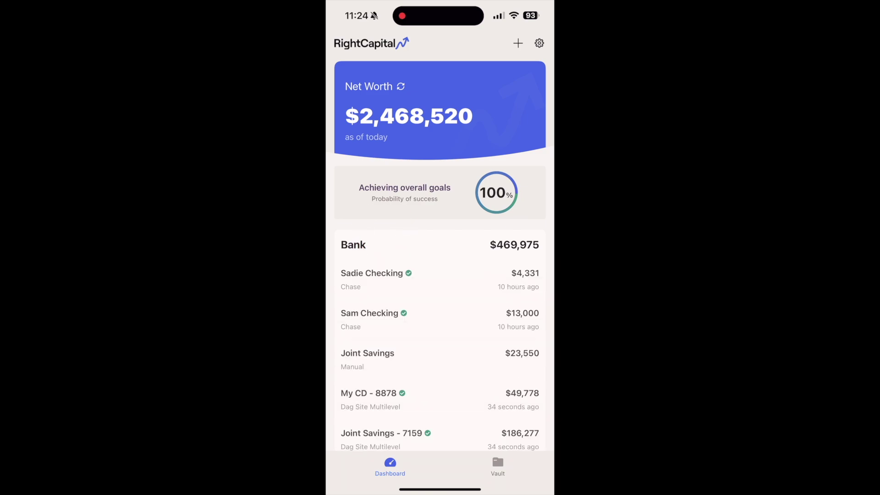
pyautogui.scroll(-3, 440, 257)
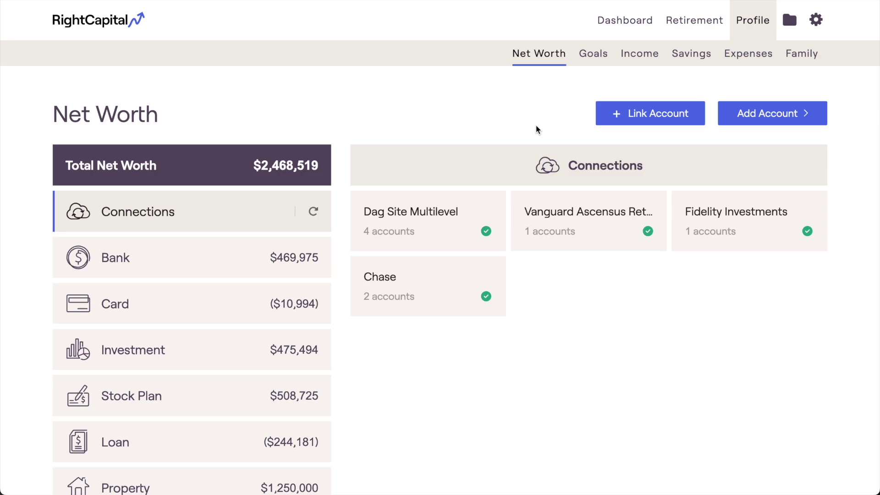
# Search for Betterment in a new Link an Account window.
pyautogui.click(600, 118)
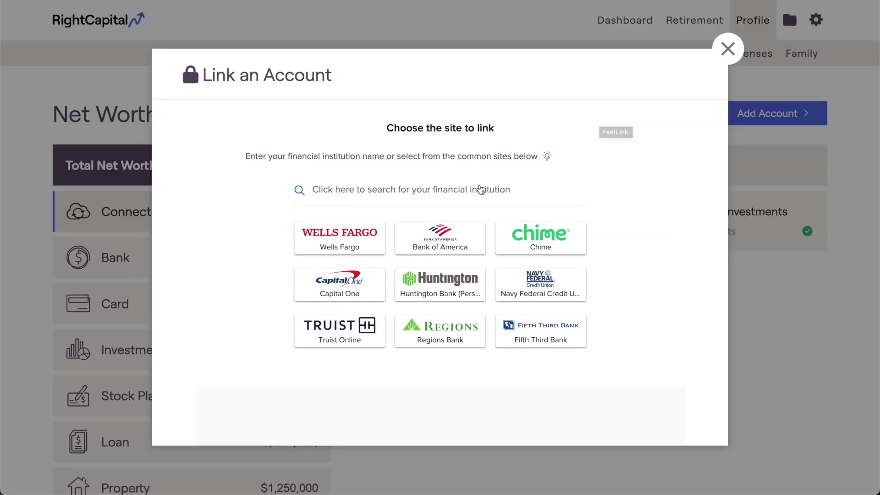
pyautogui.click(478, 190)
pyautogui.write('Betterment')
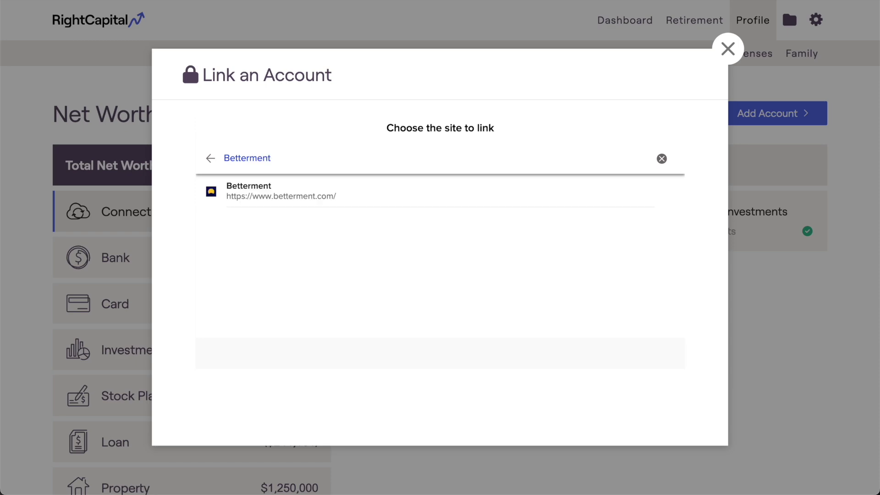
# Choose Betterment from the search results to reach its login form.
pyautogui.click(485, 204)
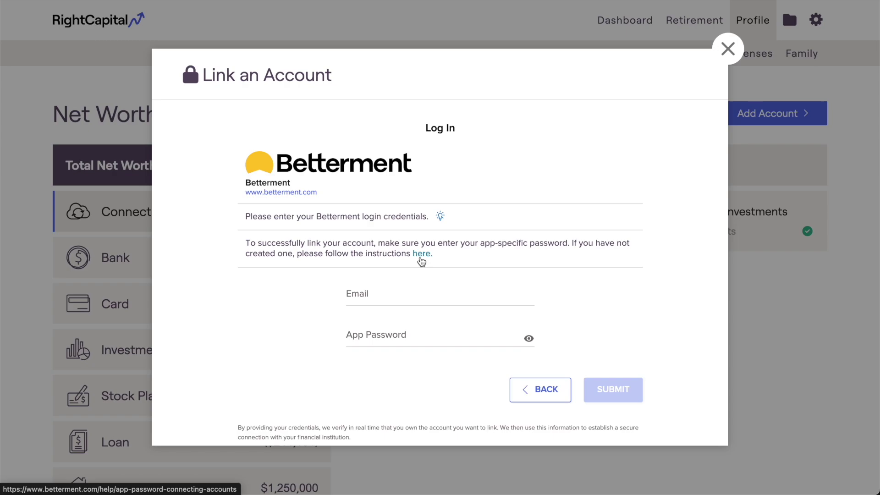
# Back out of the Betterment login and close the Link an Account window.
pyautogui.click(520, 386)
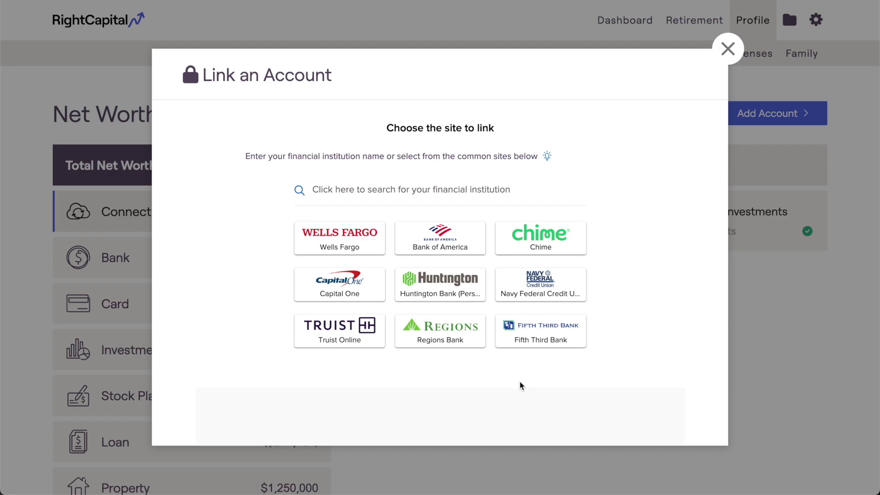
pyautogui.click(727, 49)
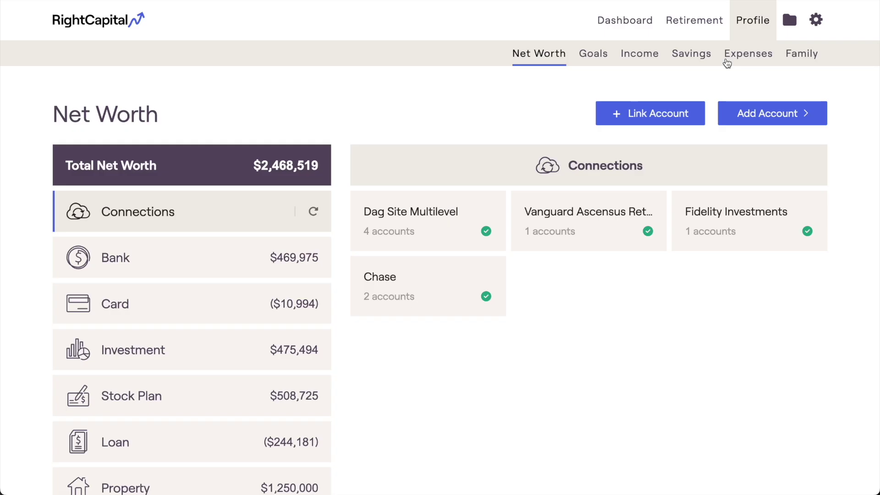